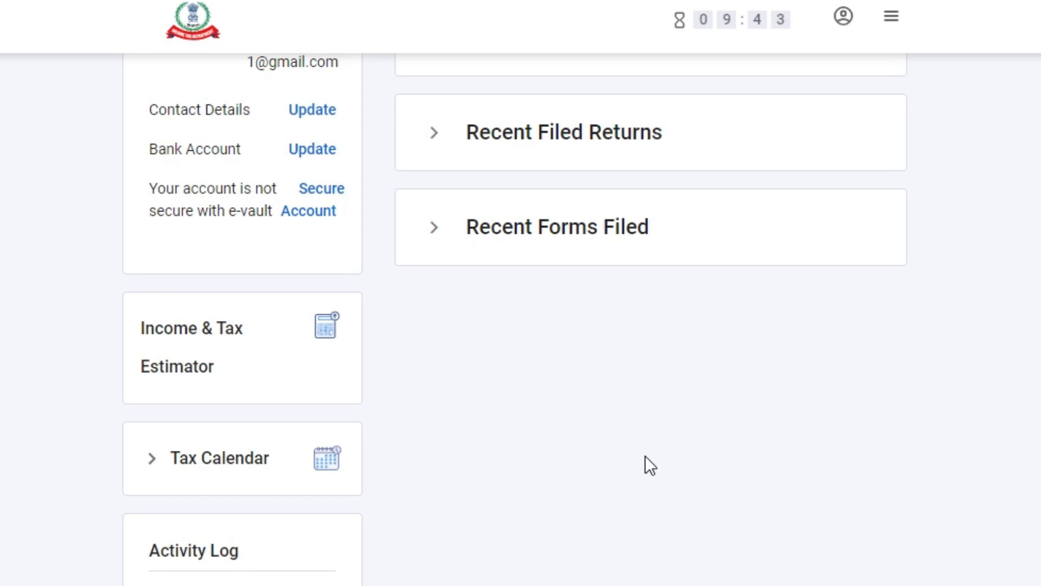
Open the page for filing an income tax return from the dashboard.
scroll(650, 465, up, 2)
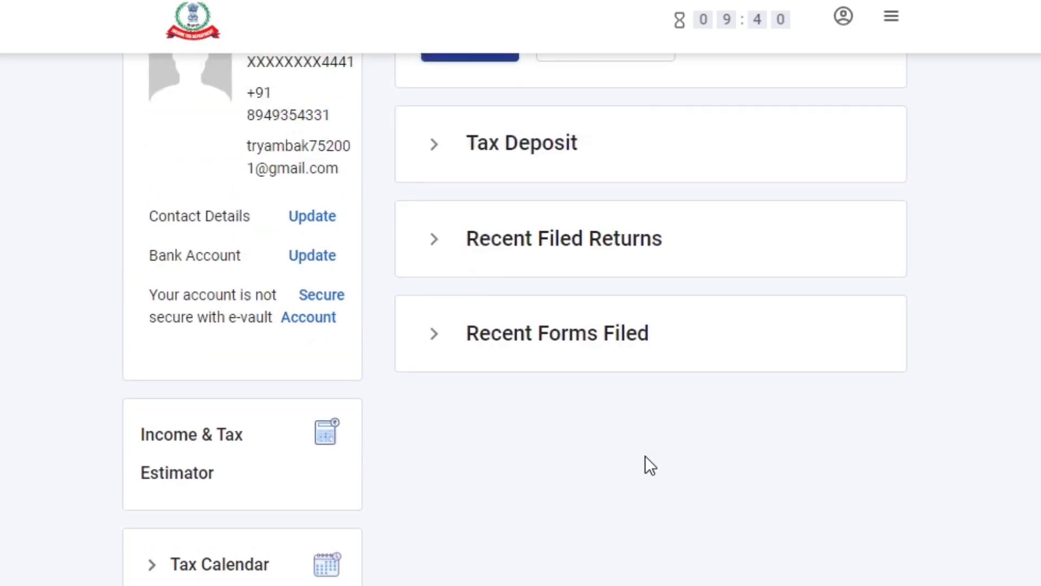
scroll(650, 465, up, 3)
click(487, 252)
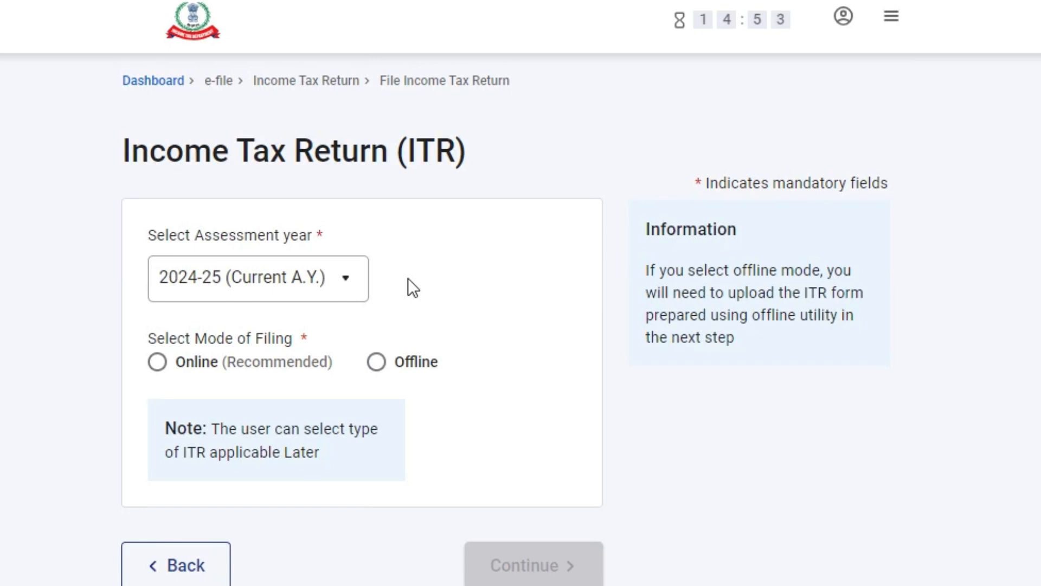
Choose assessment year 2024-25 (Current A.Y.) with the Online filing mode and continue.
click(227, 274)
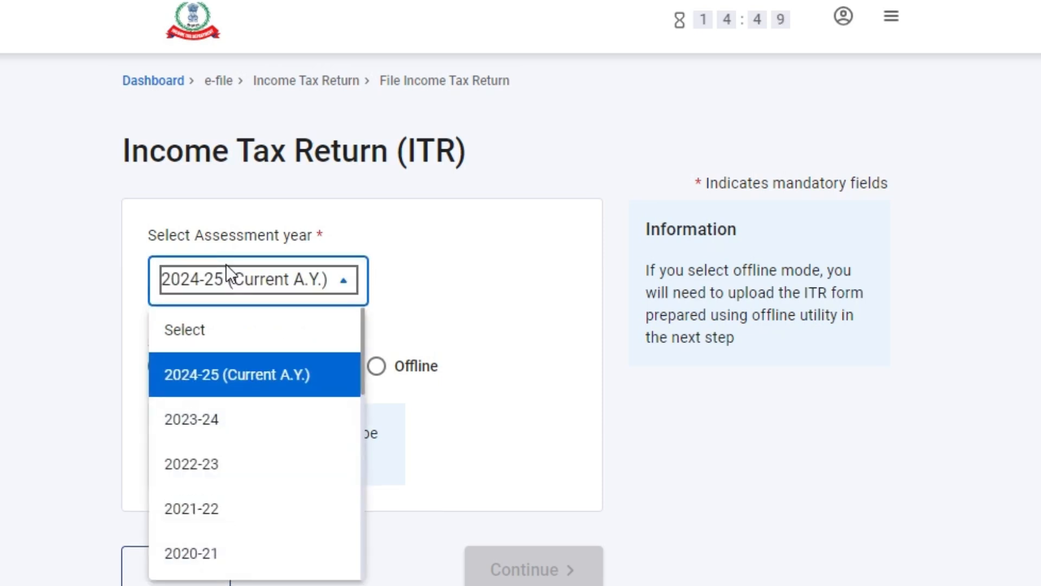
click(215, 377)
click(193, 369)
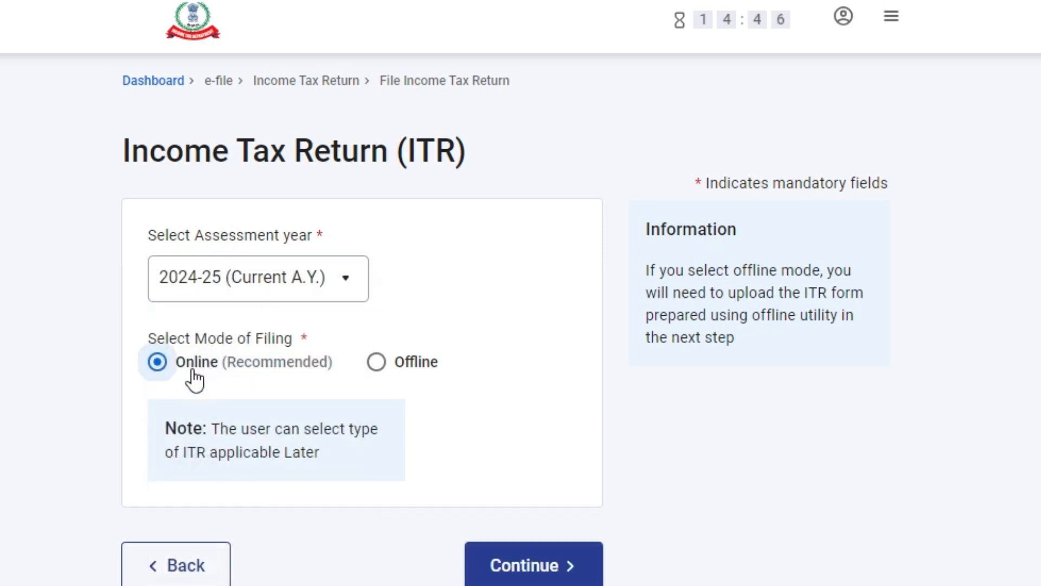
click(552, 556)
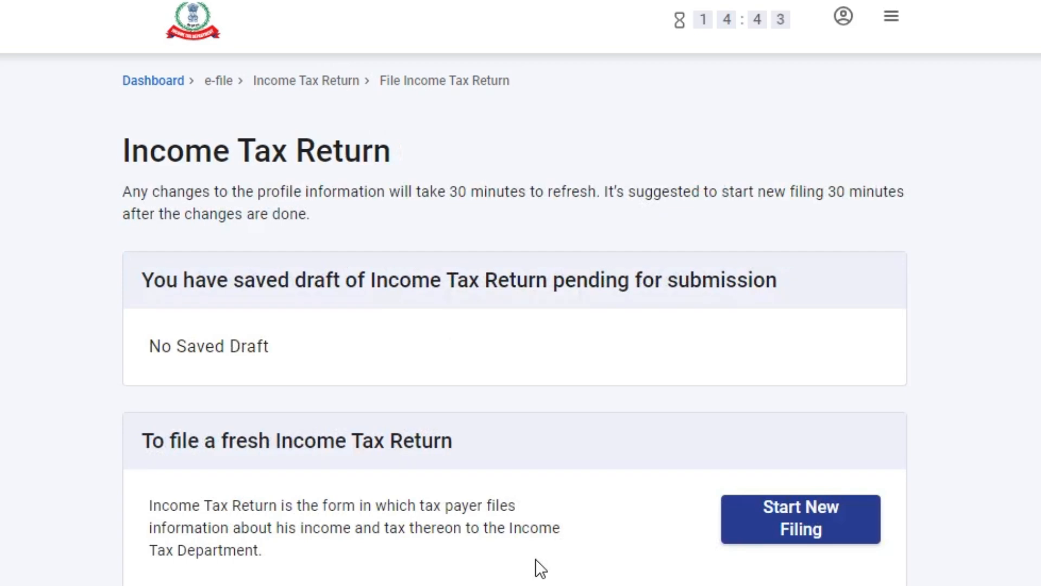
Start a new return filing and continue with Individual as the applicable status.
scroll(800, 436, down, 2)
click(797, 412)
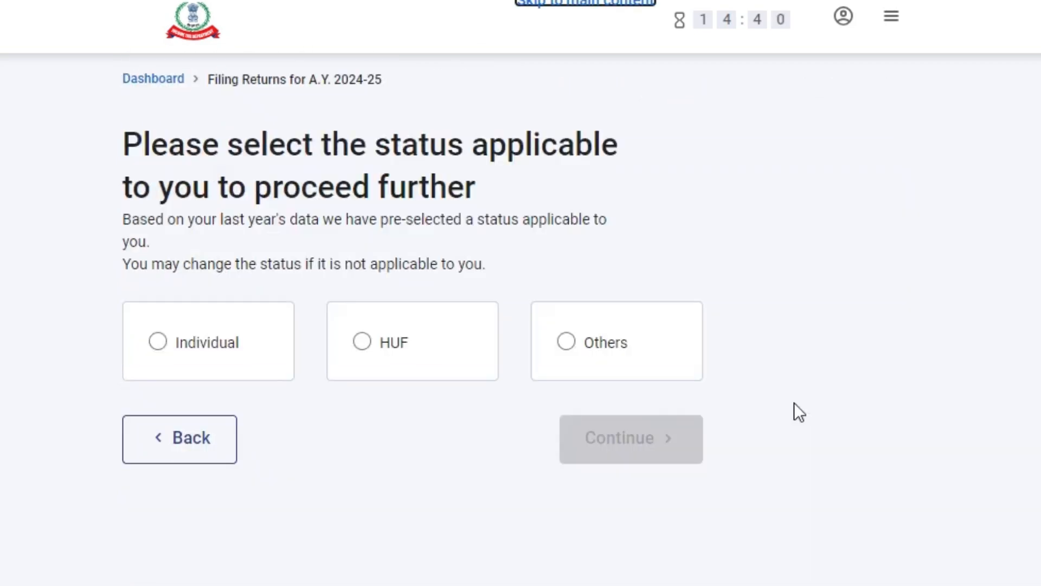
click(228, 360)
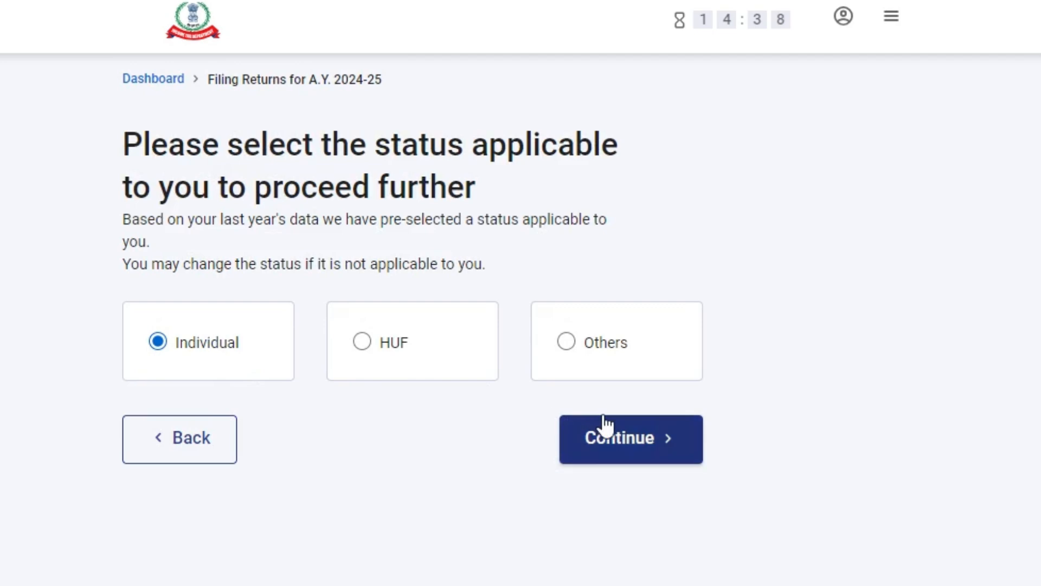
click(656, 457)
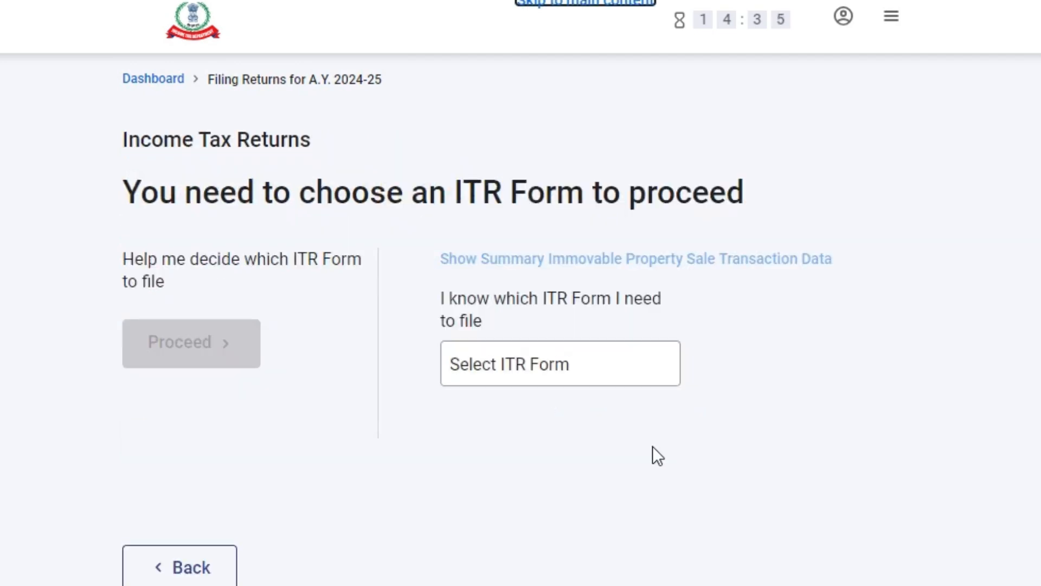
Choose ITR-2 as the form to file, proceed with it, and acknowledge the new tax regime notice.
click(581, 384)
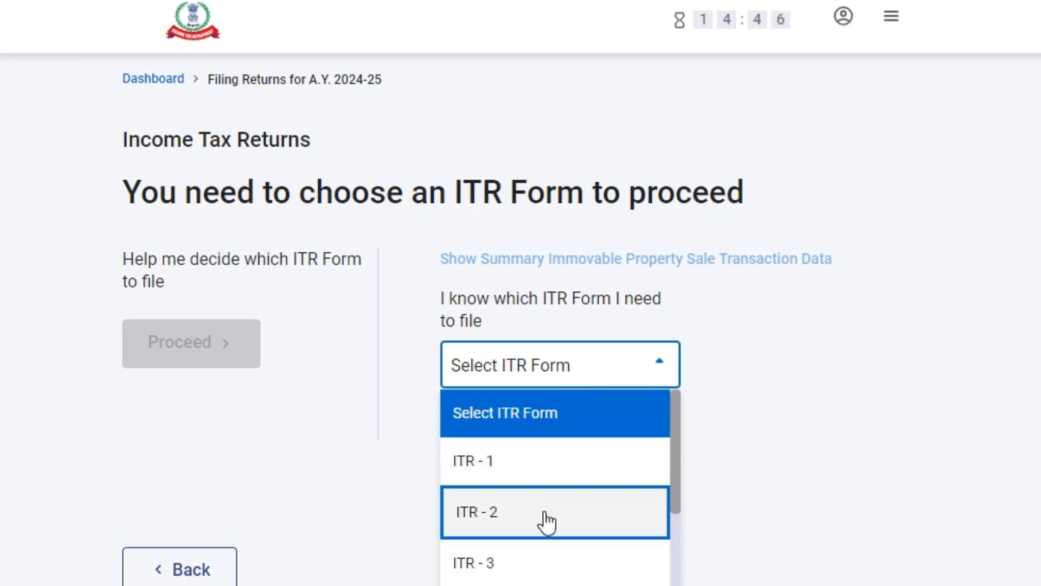
scroll(545, 522, down, 3)
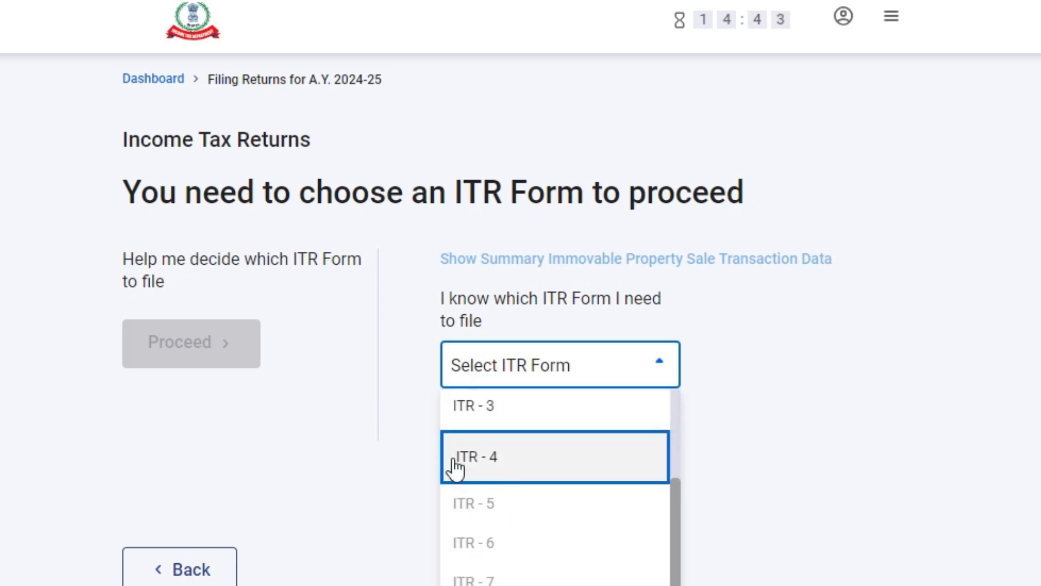
scroll(458, 464, up, 2)
click(495, 476)
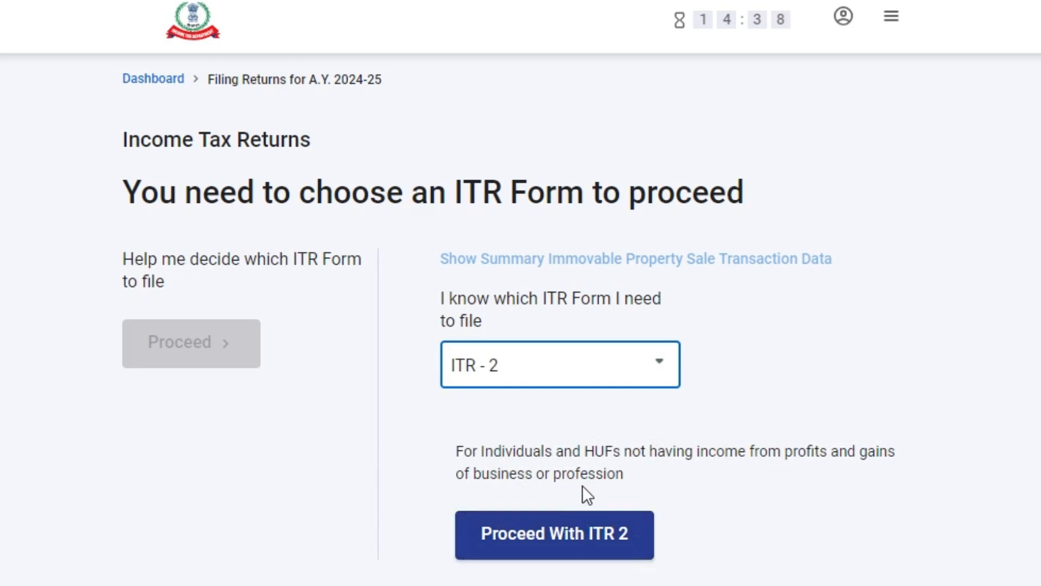
click(611, 530)
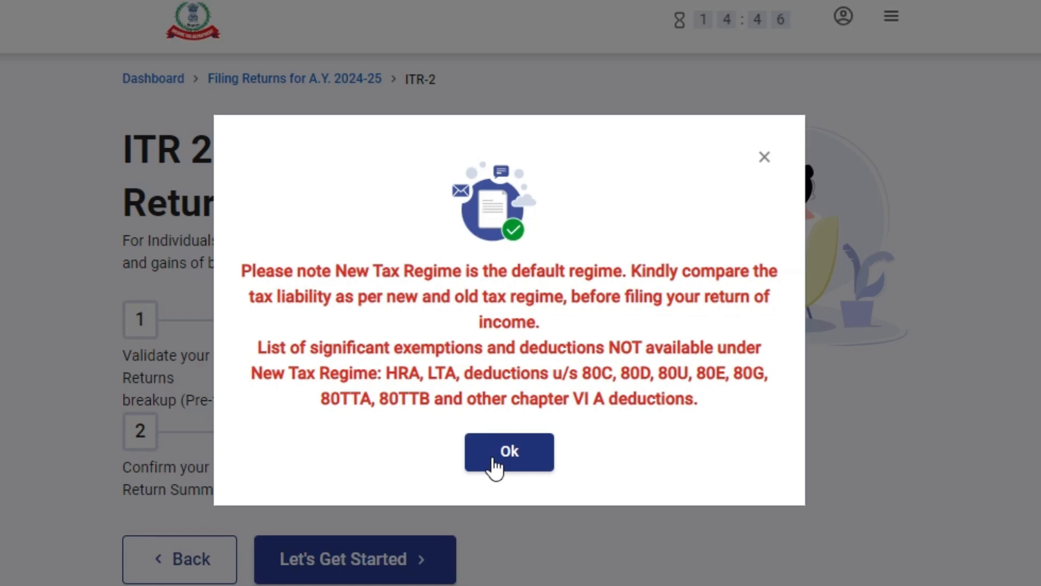
click(495, 465)
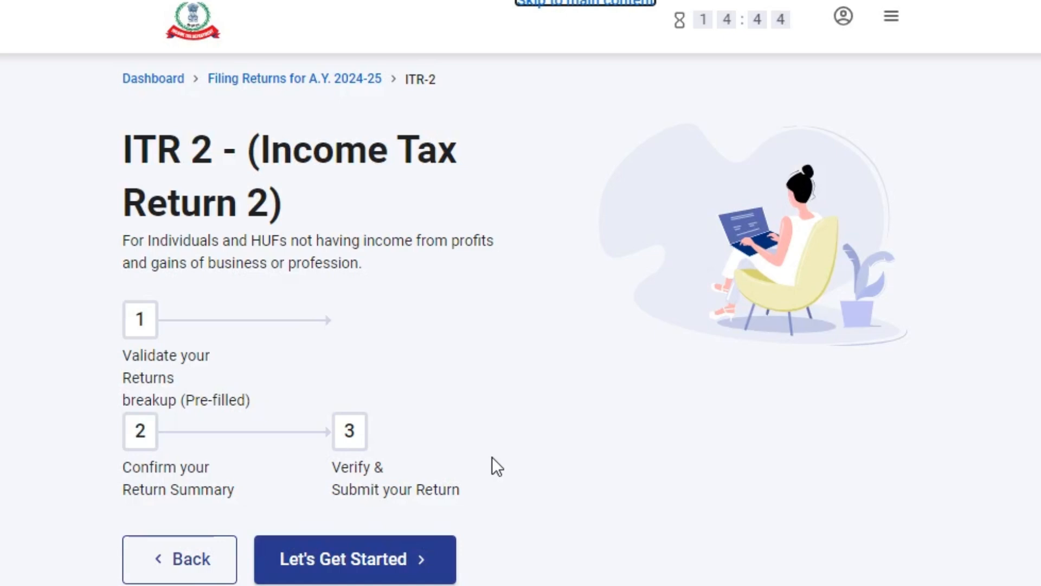
Look through the supporting documents and help sections, then get started with the ITR-2 return.
scroll(379, 434, down, 2)
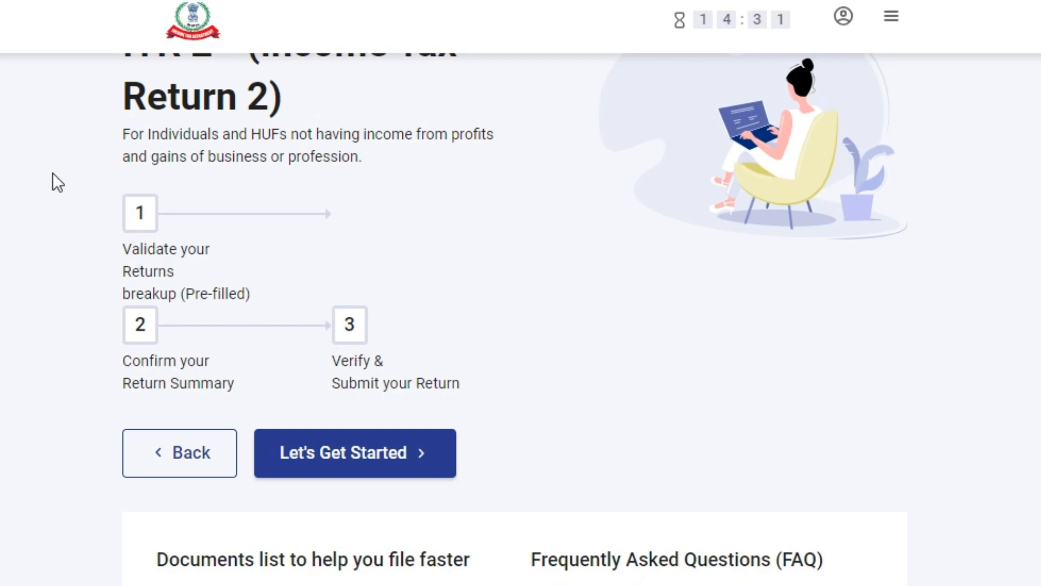
scroll(374, 454, down, 1)
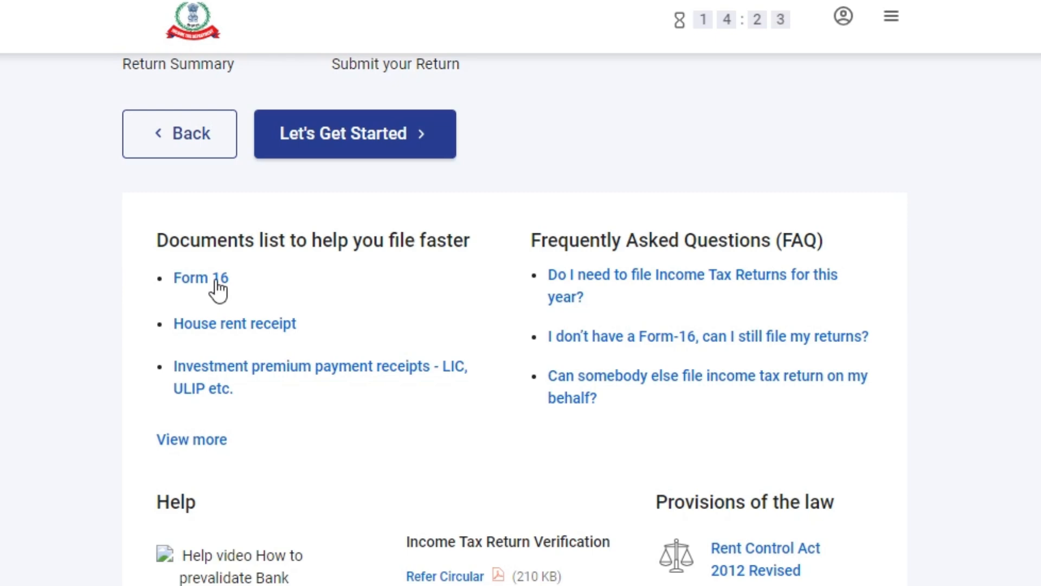
scroll(627, 295, down, 5)
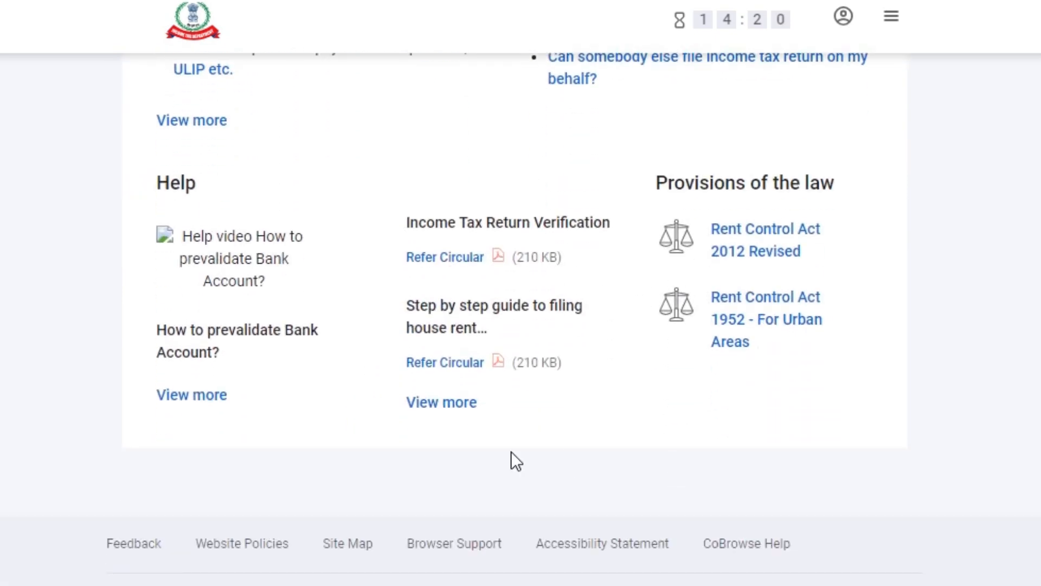
scroll(512, 451, up, 10)
click(389, 349)
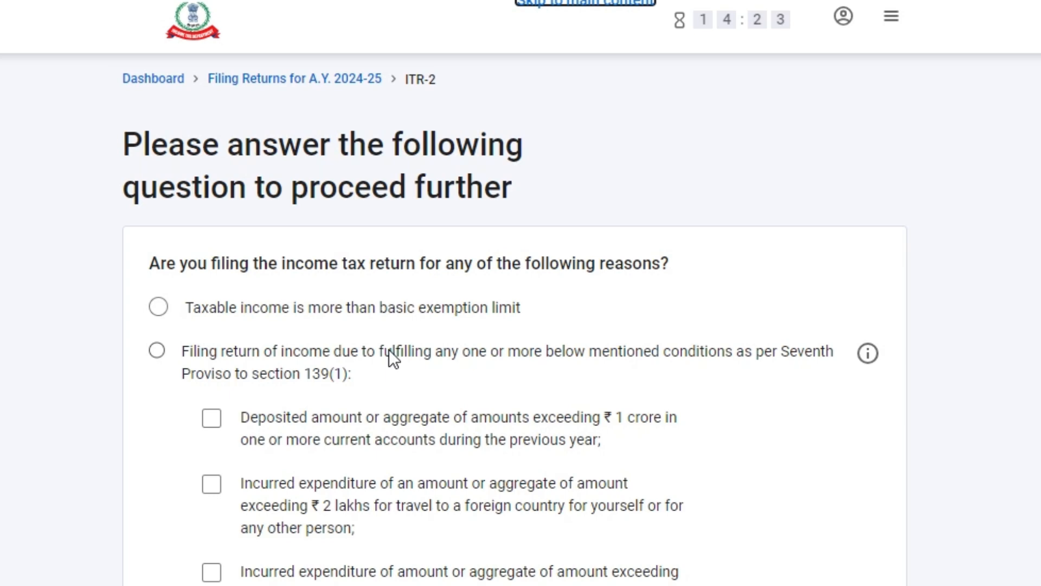
Review the filing reasons and select the one covering the Seventh Proviso to section 139(1) conditions.
scroll(388, 349, down, 4)
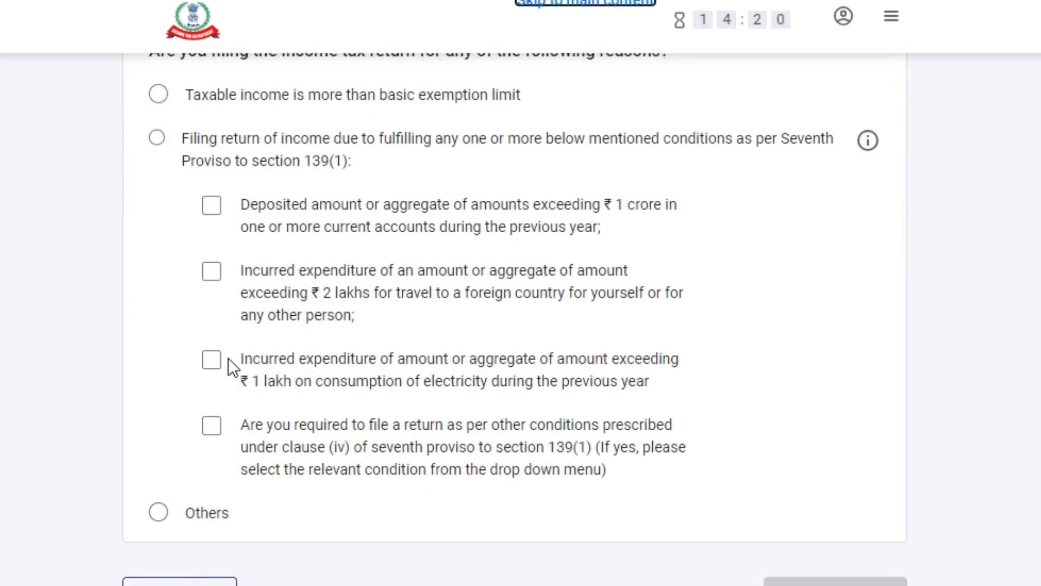
scroll(228, 358, up, 2)
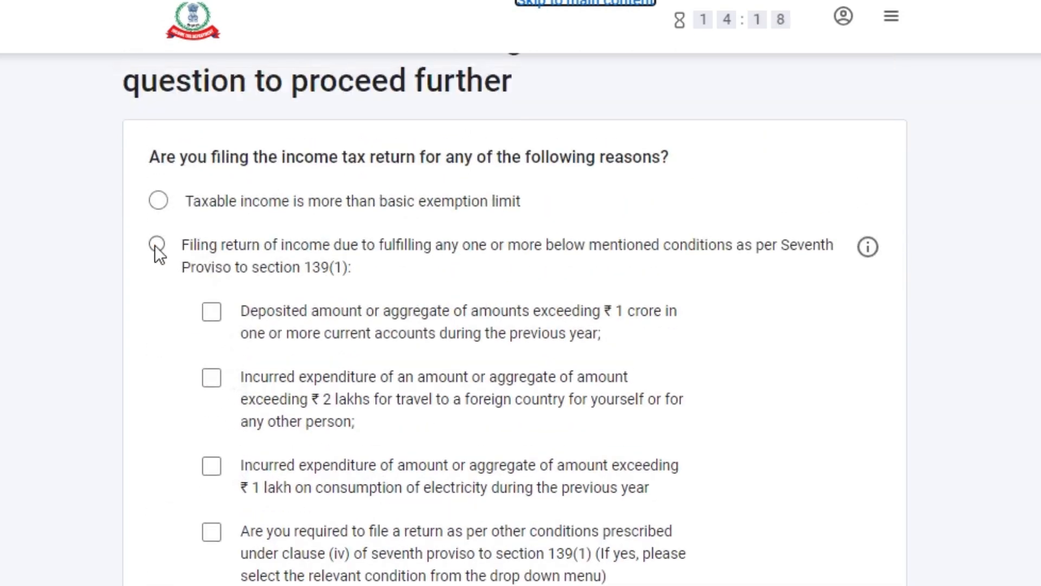
click(174, 242)
scroll(362, 262, down, 2)
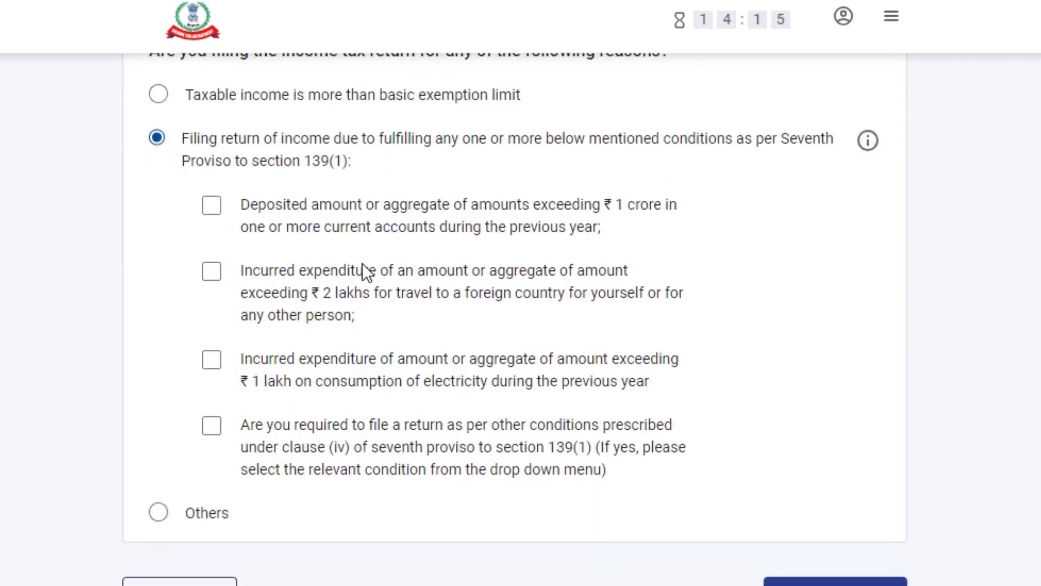
scroll(359, 261, up, 2)
Change the filing reason to taxable income being more than the basic exemption limit.
click(191, 202)
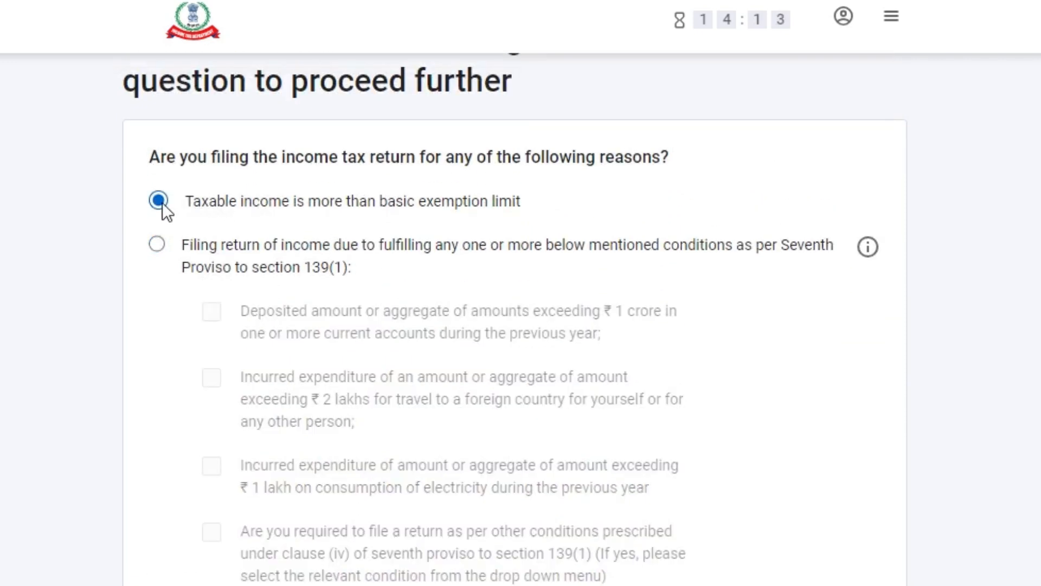
scroll(597, 271, down, 4)
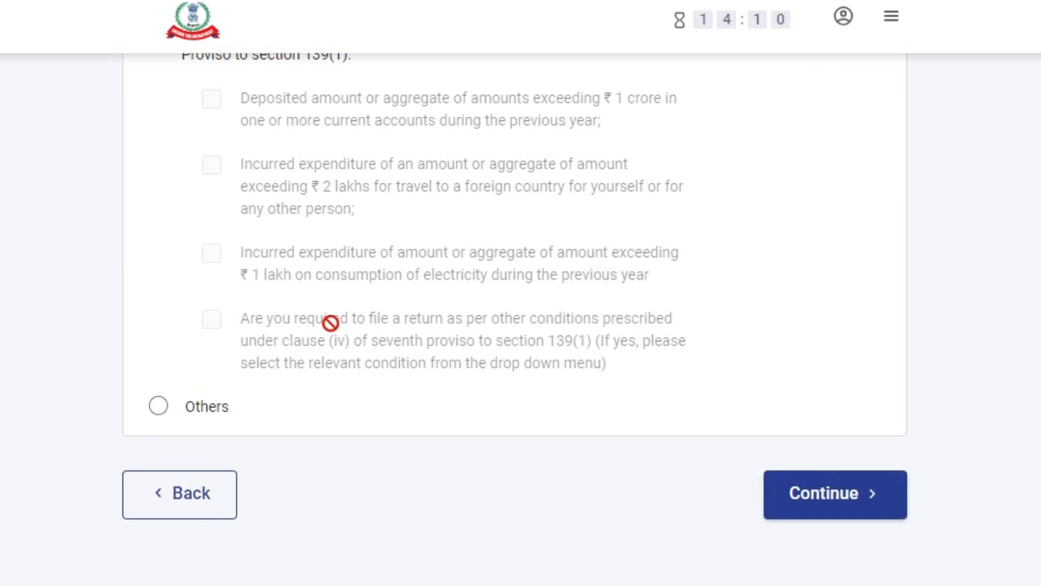
scroll(342, 327, up, 4)
Switch the filing reason to the Seventh Proviso to section 139(1) option and review its conditions.
click(158, 243)
scroll(274, 278, down, 2)
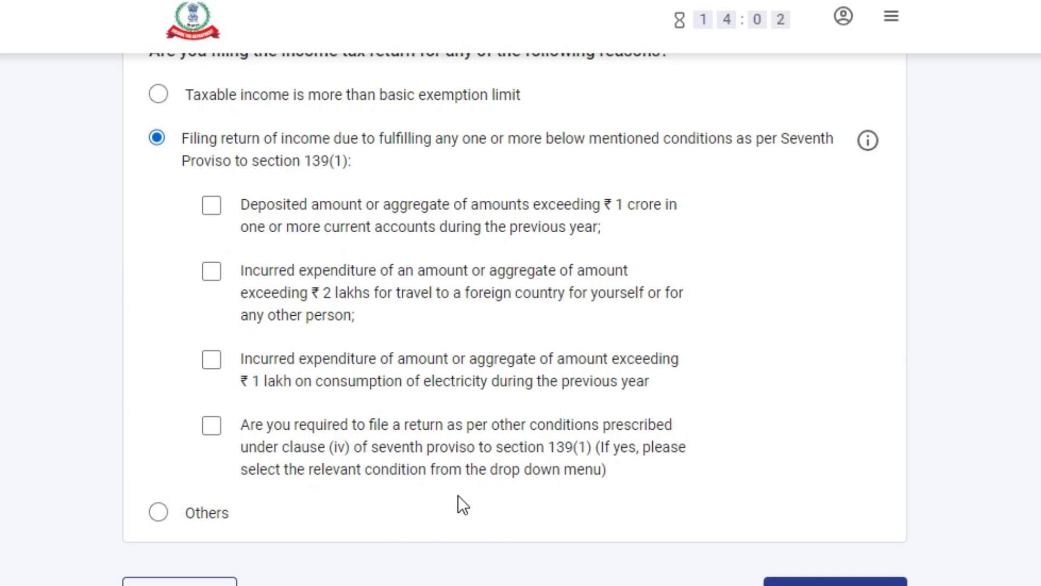
scroll(353, 498, down, 4)
scroll(657, 383, up, 2)
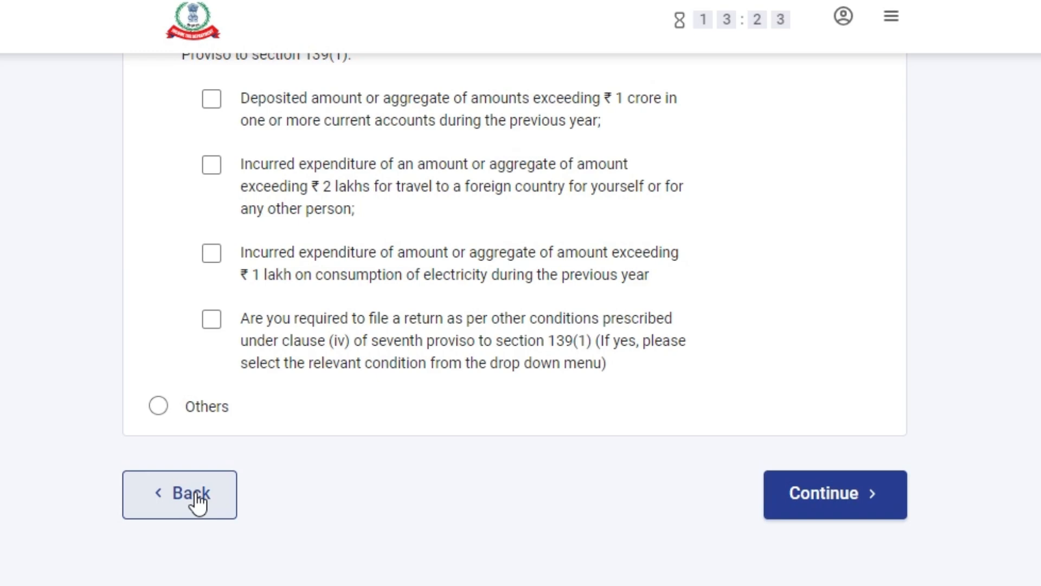
scroll(196, 495, up, 5)
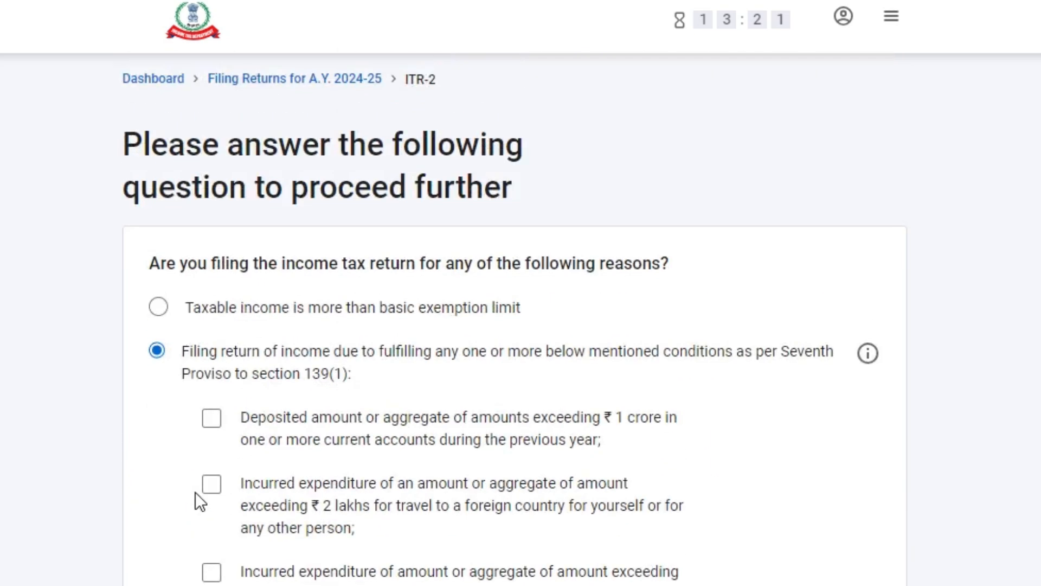